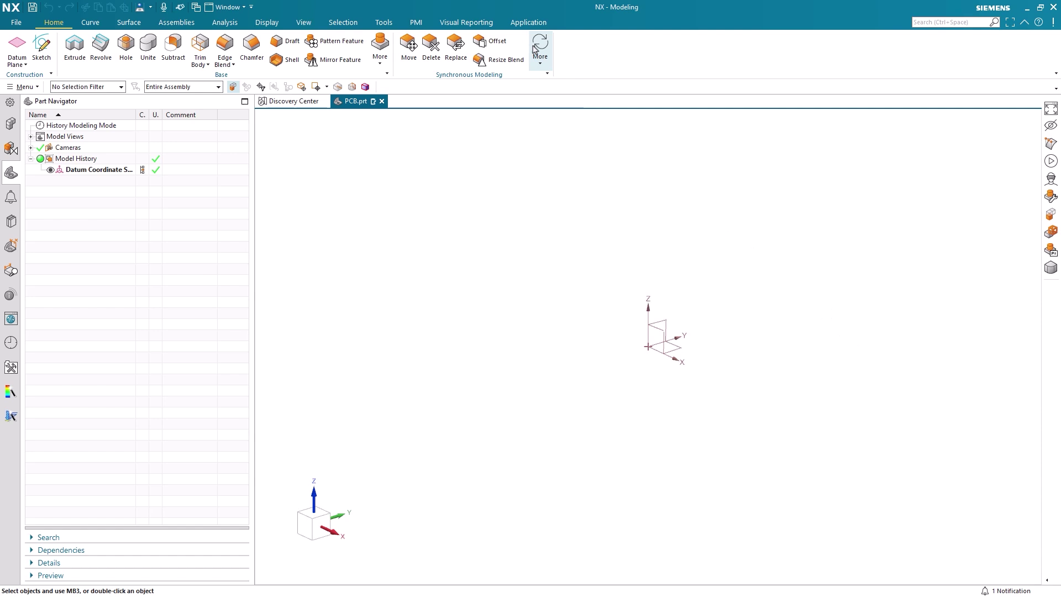
# Step: Launch the PCB Exchange application on PCB.prt from the Application tab's More dropdown
pyautogui.click(513, 22)
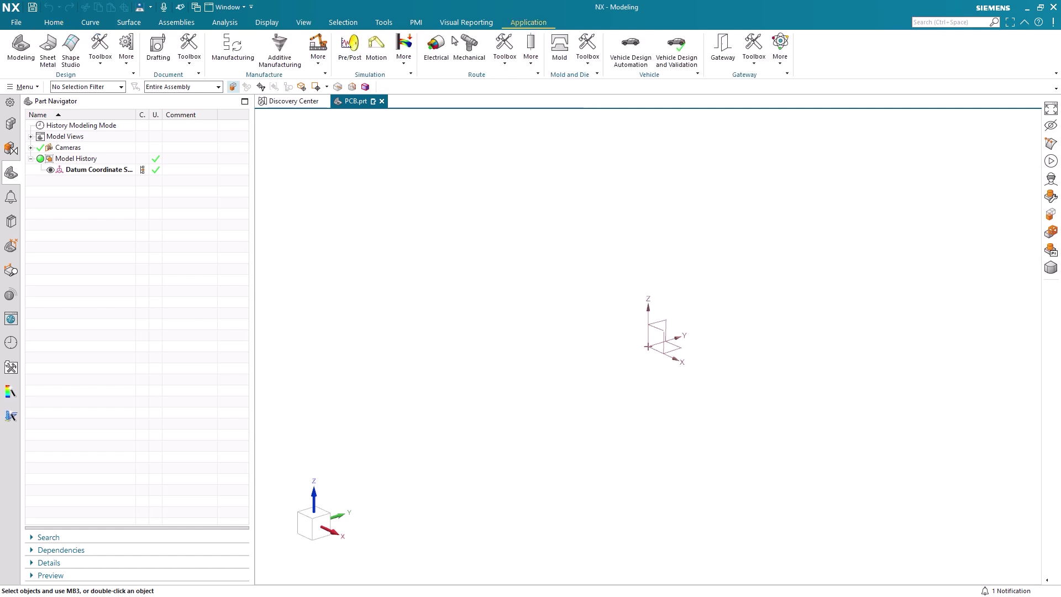
pyautogui.click(127, 48)
pyautogui.click(152, 232)
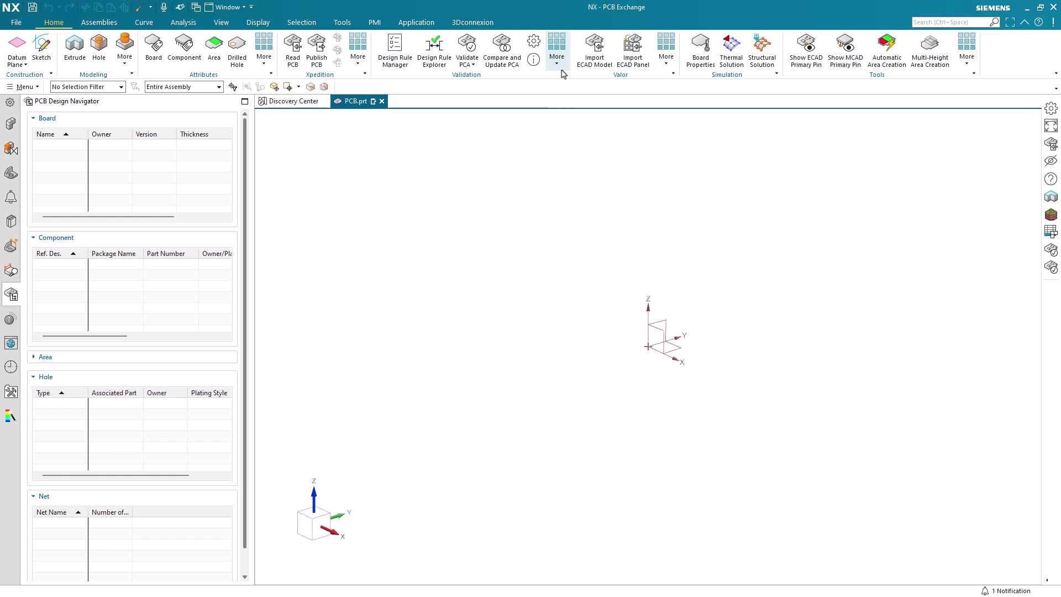
pyautogui.click(534, 42)
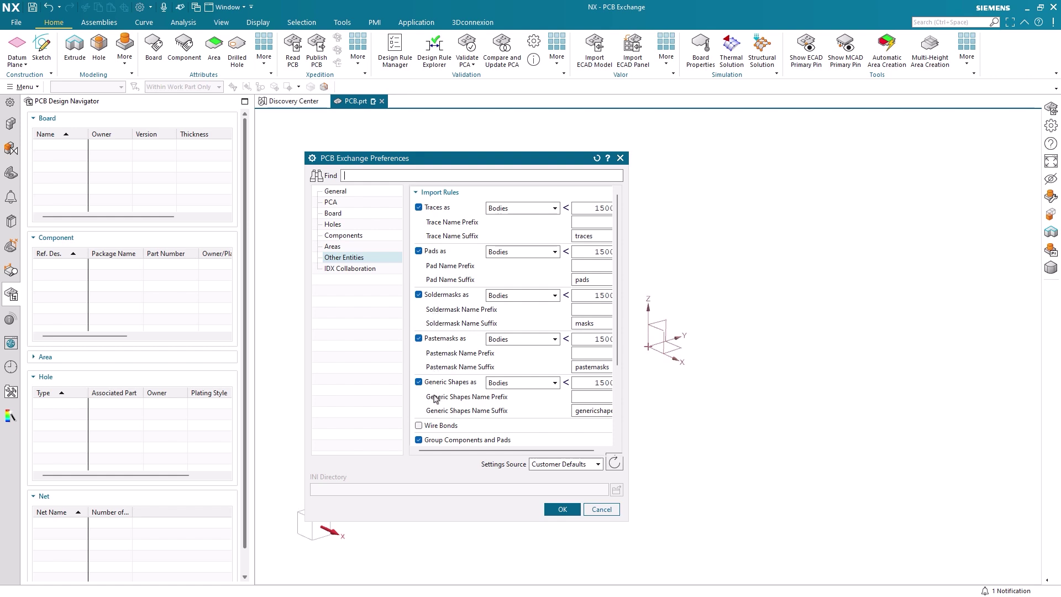
pyautogui.click(499, 211)
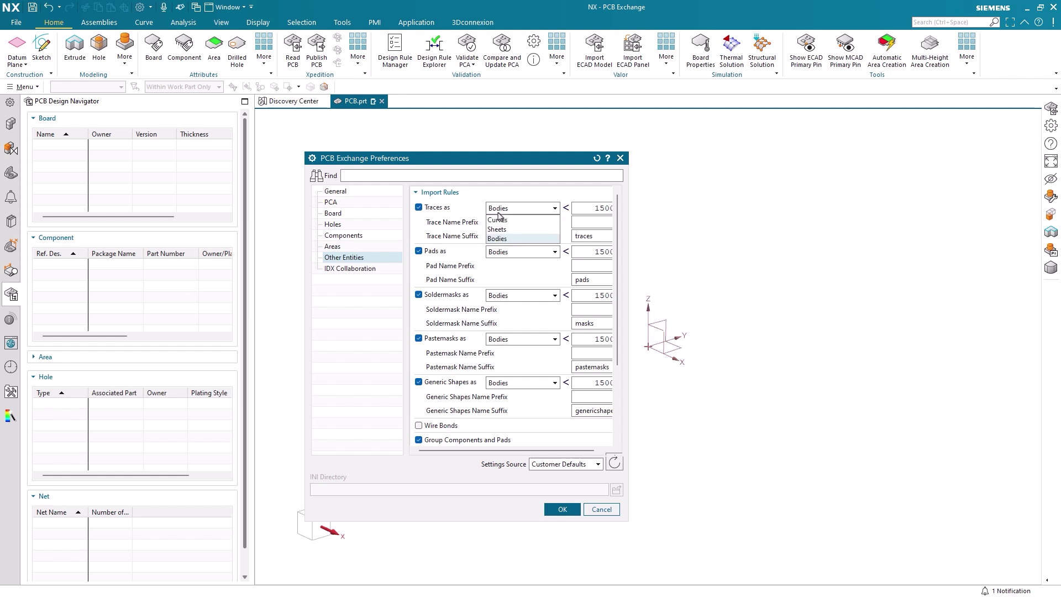
pyautogui.click(496, 241)
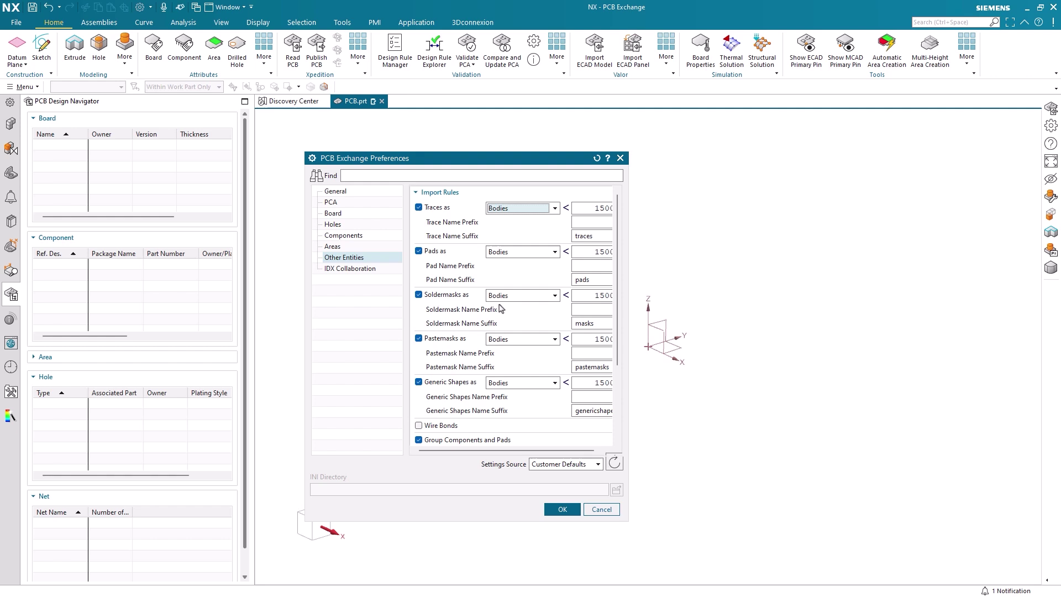
pyautogui.click(554, 509)
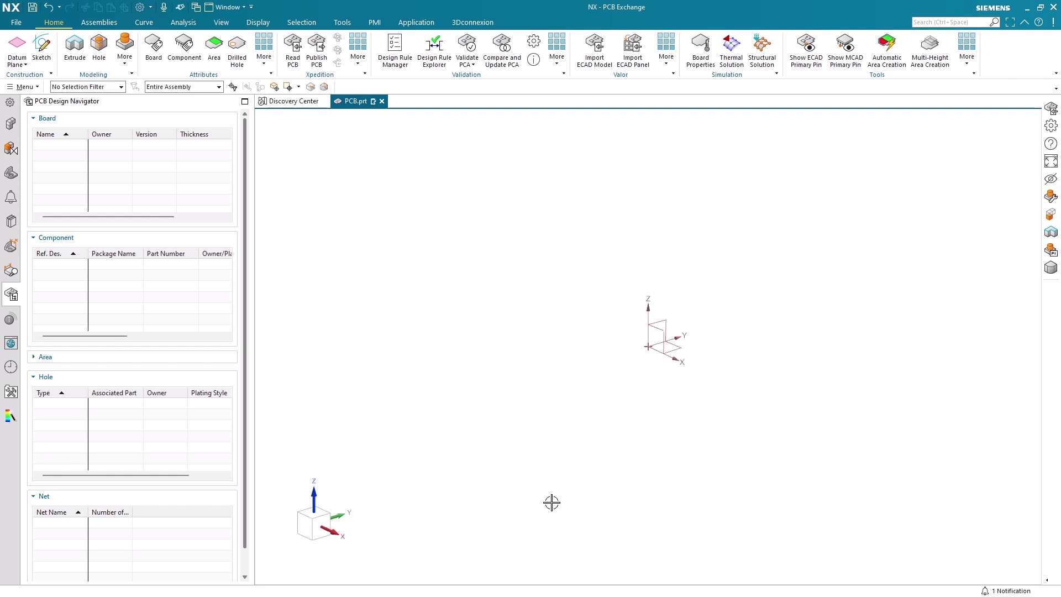
# Step: Read HoleCellDemo.idx as the baseline file with Only Use Existing Components enabled
pyautogui.click(293, 64)
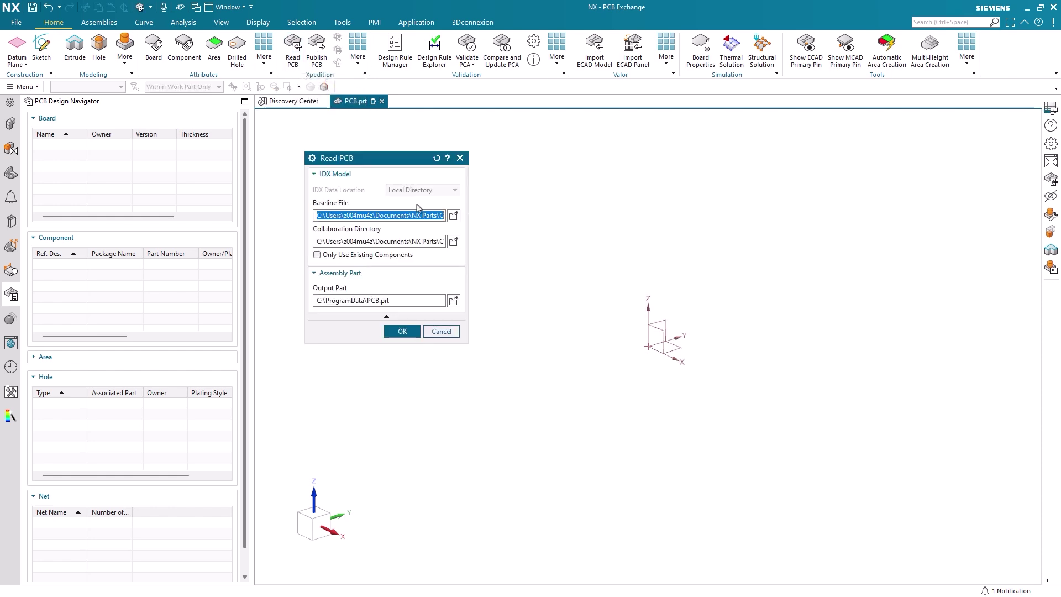
pyautogui.click(453, 215)
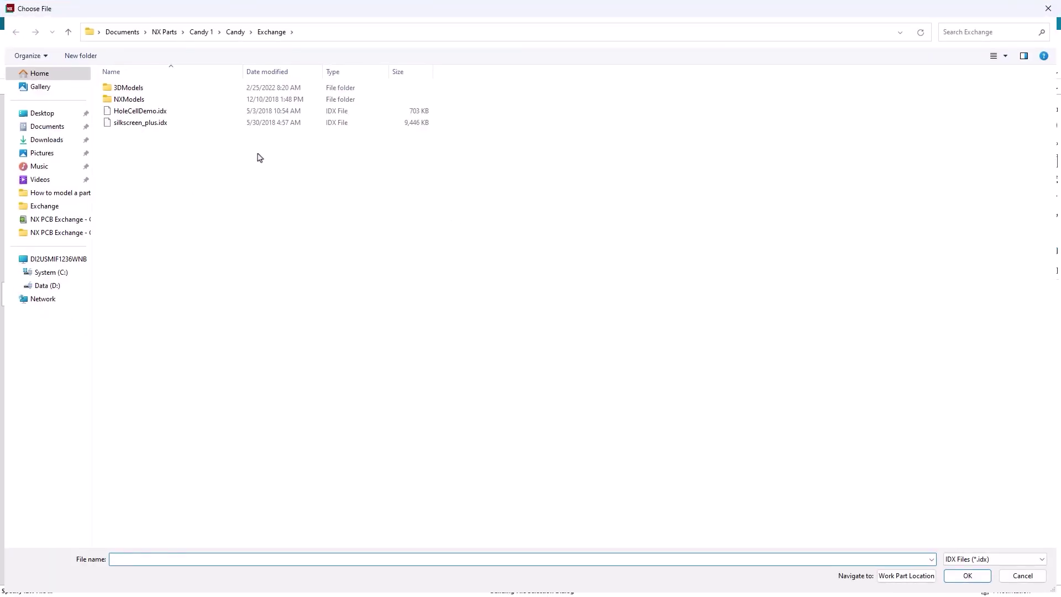
pyautogui.doubleClick(150, 112)
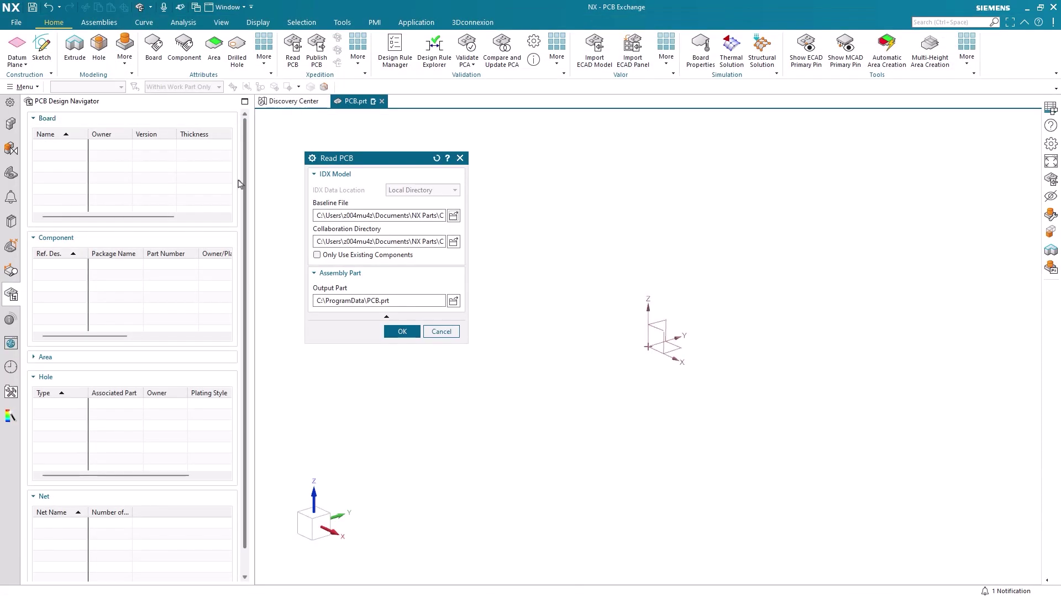
pyautogui.click(317, 255)
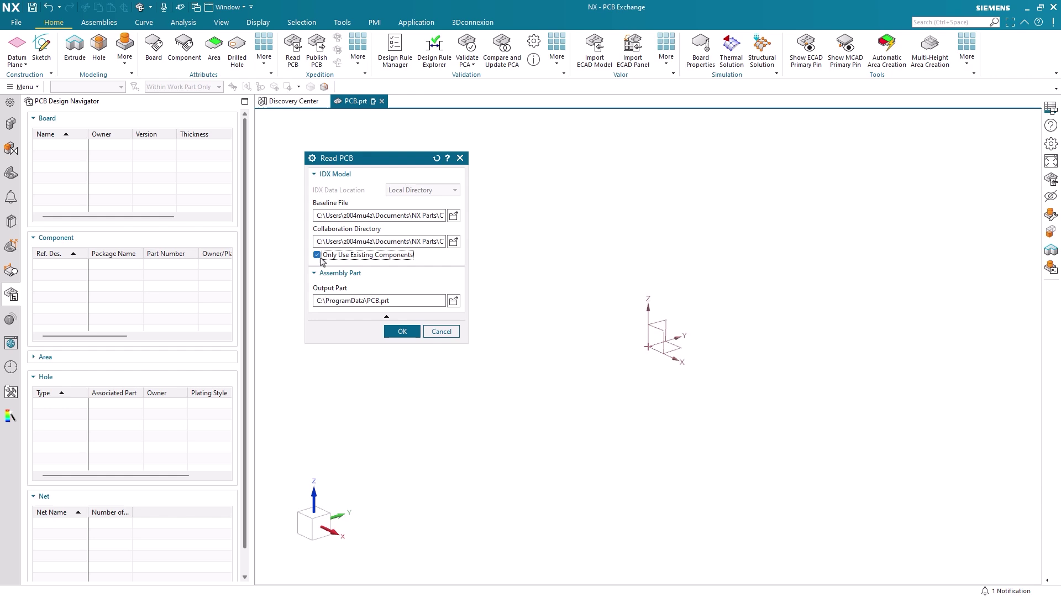
pyautogui.click(408, 332)
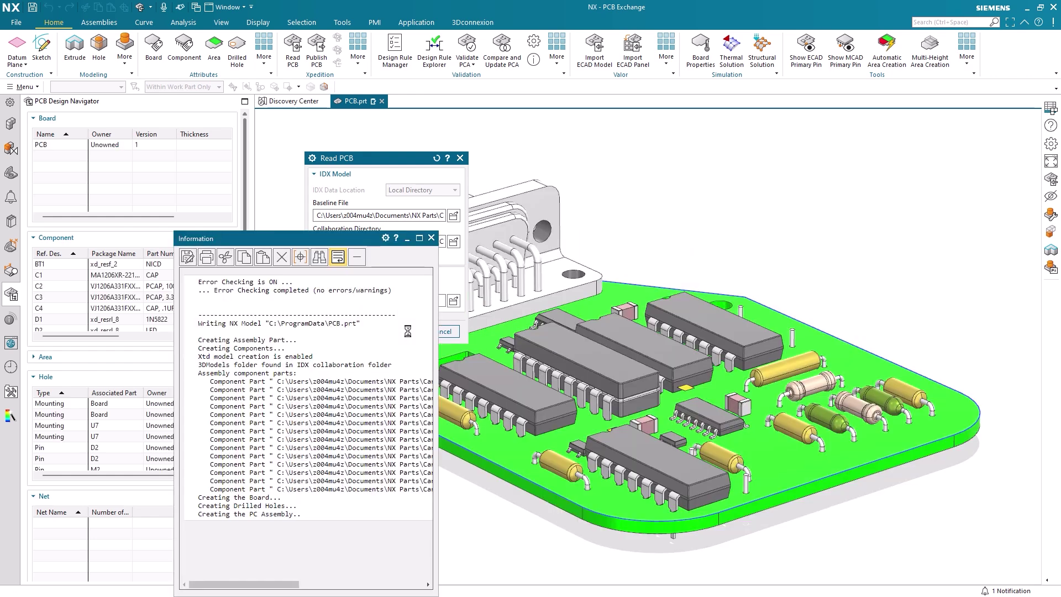
# Step: Close the Information window reporting NX Model Write Complete
pyautogui.click(431, 238)
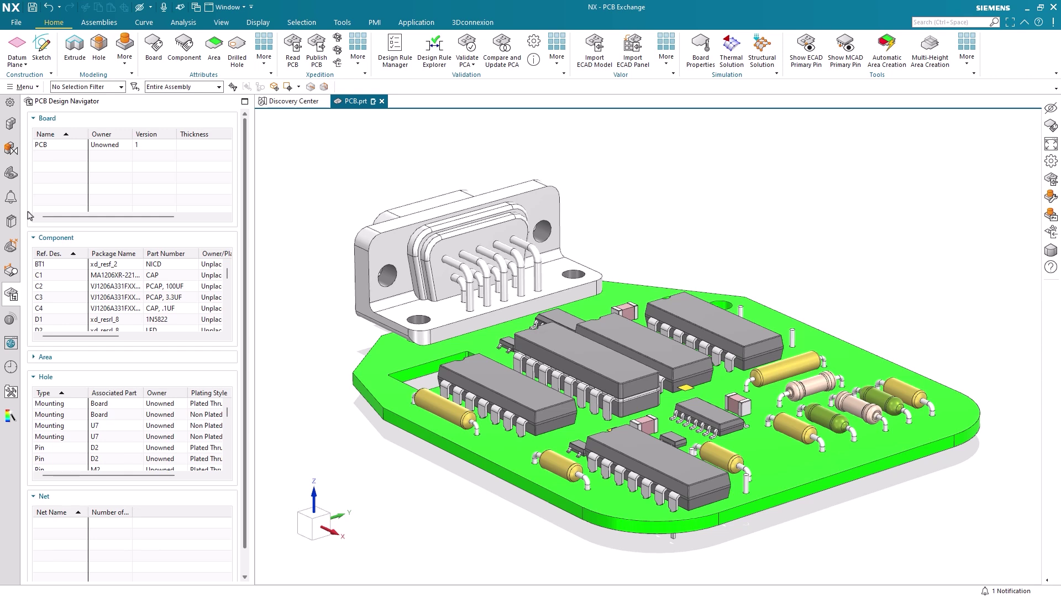
pyautogui.click(11, 123)
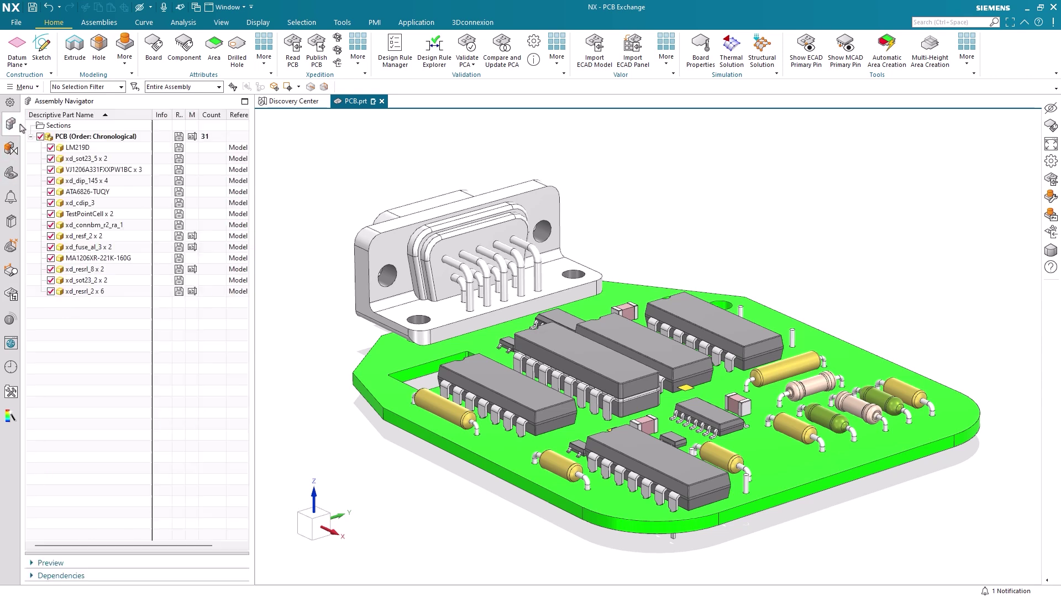
pyautogui.moveTo(10, 123); pyautogui.dragTo(277, 334)
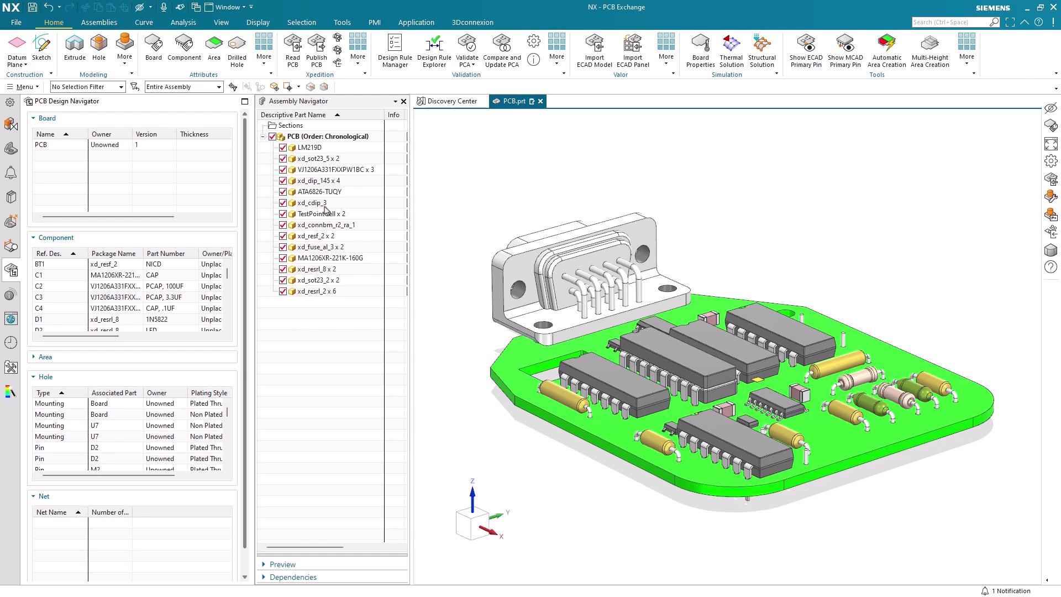
pyautogui.click(329, 170)
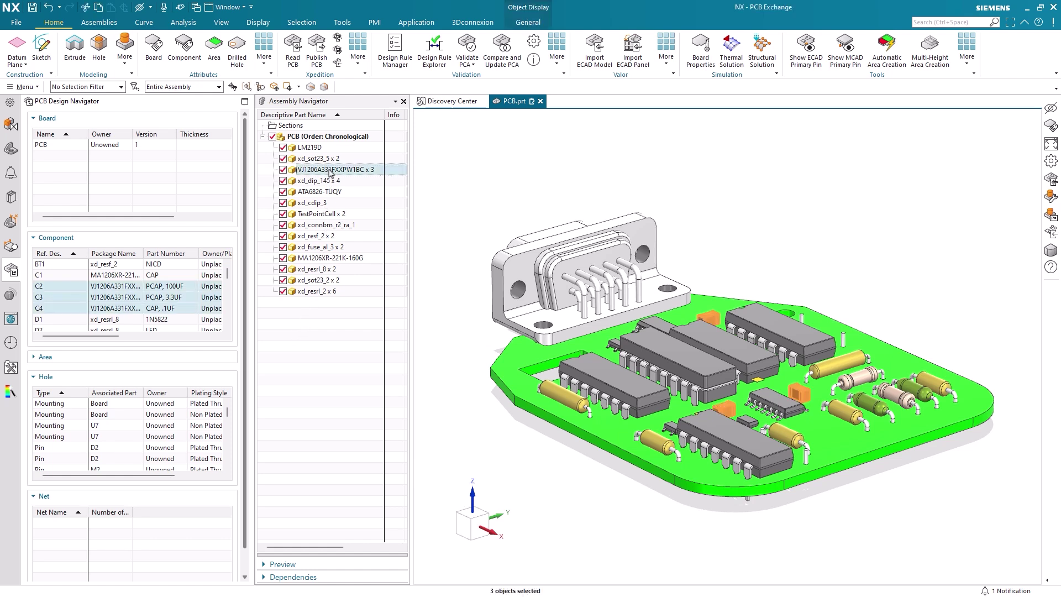
pyautogui.click(329, 182)
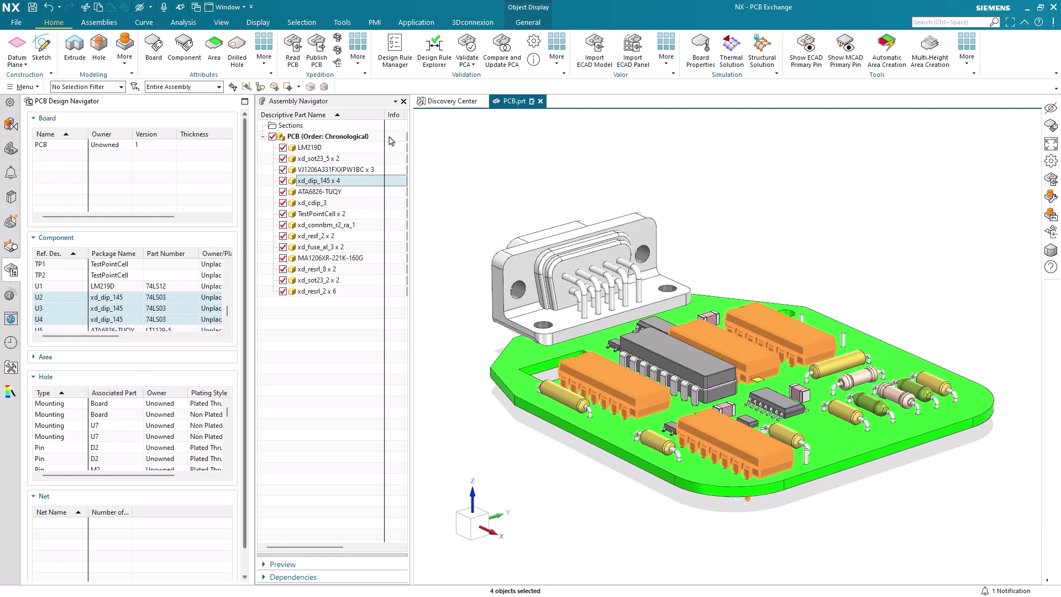
pyautogui.click(403, 102)
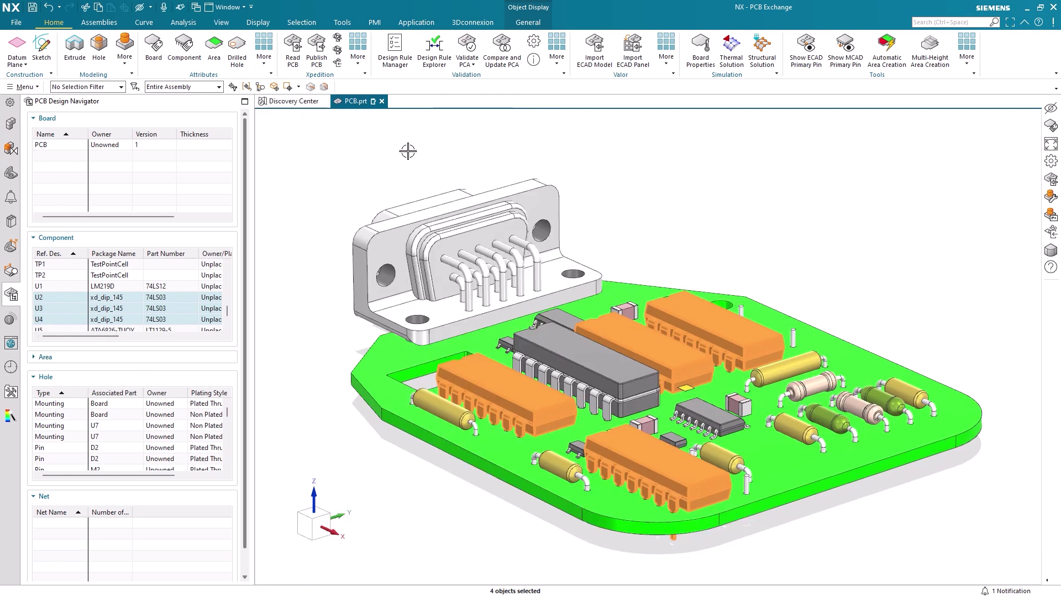
pyautogui.click(883, 255)
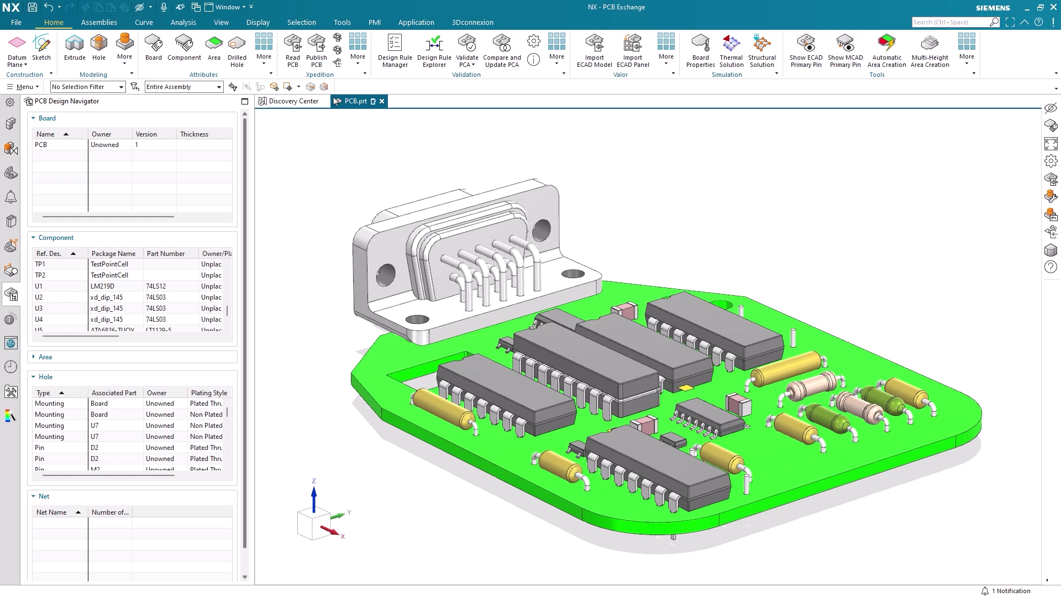
# Step: Read design layers from silkscreen_plus.idx after reviewing layers, nets and padstacks, then close the report
pyautogui.click(338, 63)
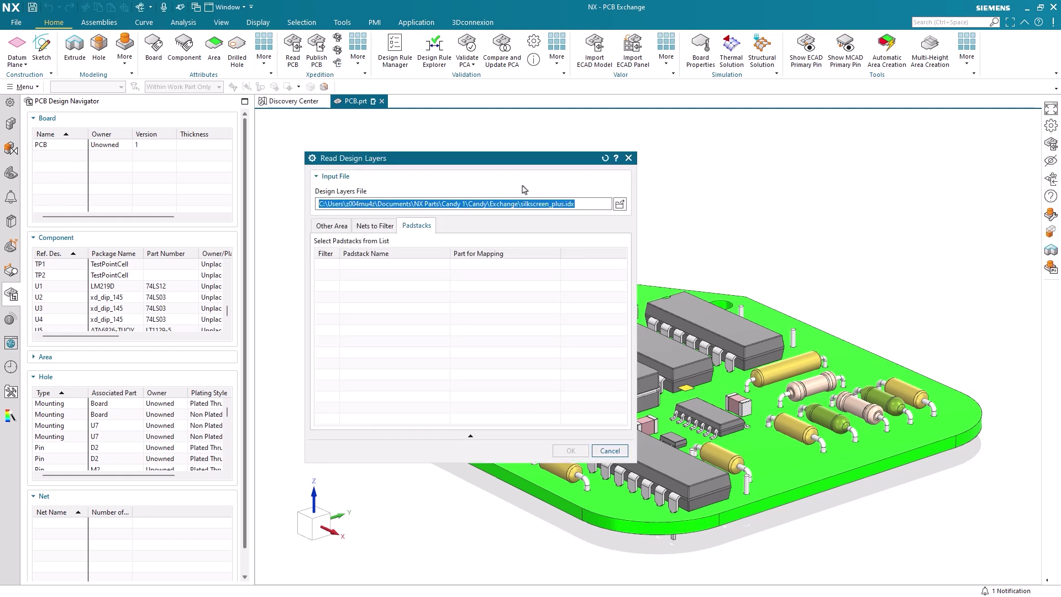
pyautogui.click(620, 205)
pyautogui.doubleClick(175, 123)
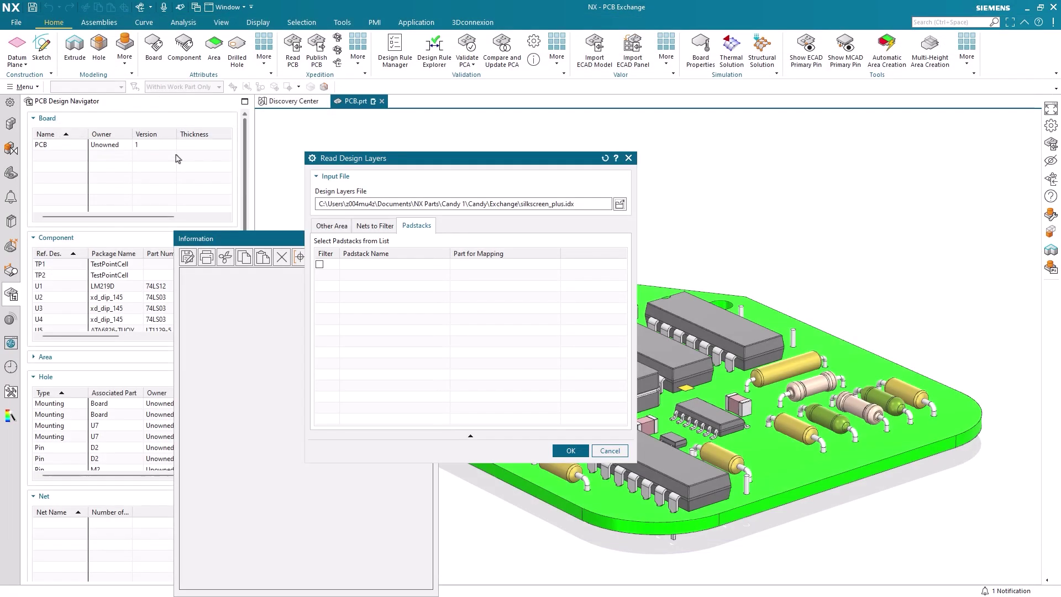
pyautogui.click(337, 225)
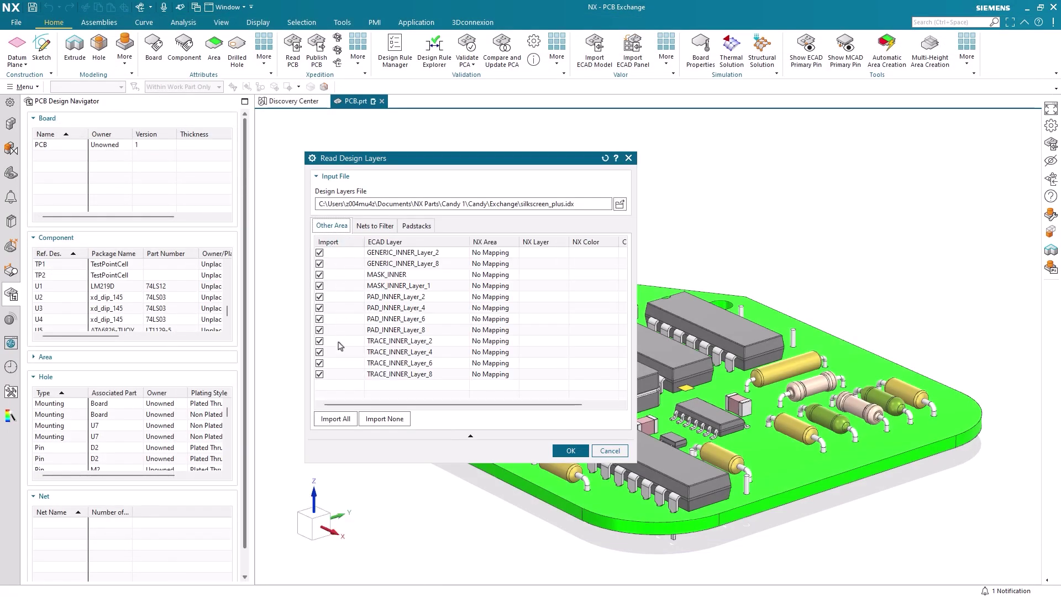
pyautogui.click(363, 225)
pyautogui.click(412, 227)
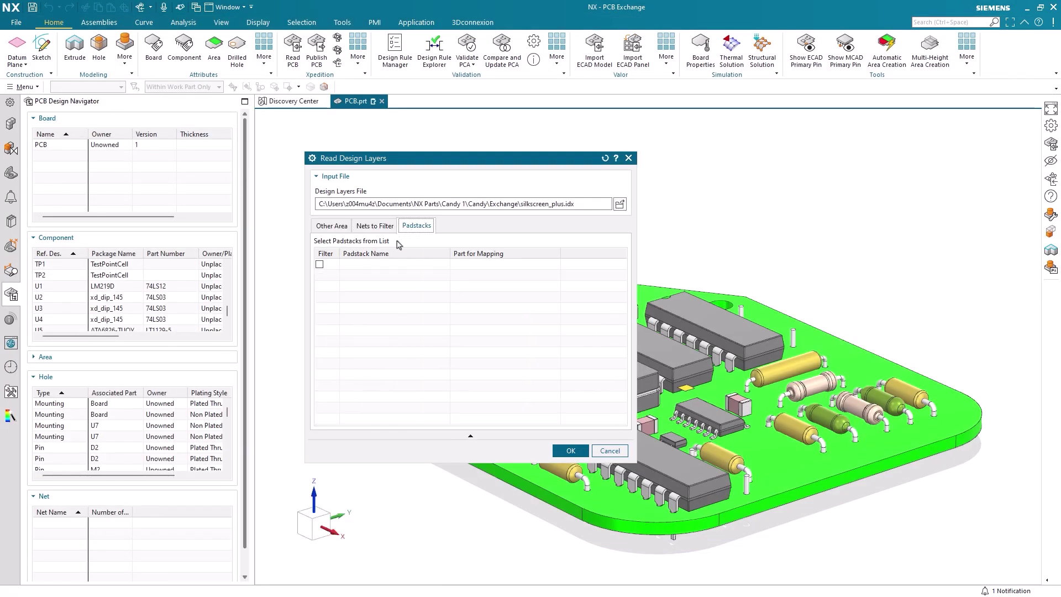
pyautogui.click(570, 450)
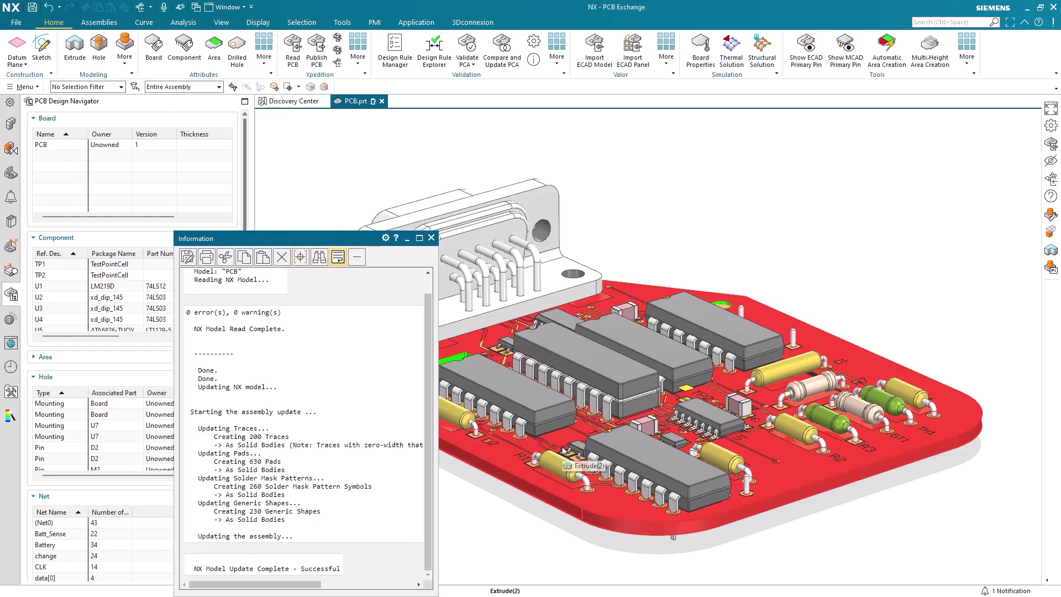
pyautogui.click(432, 238)
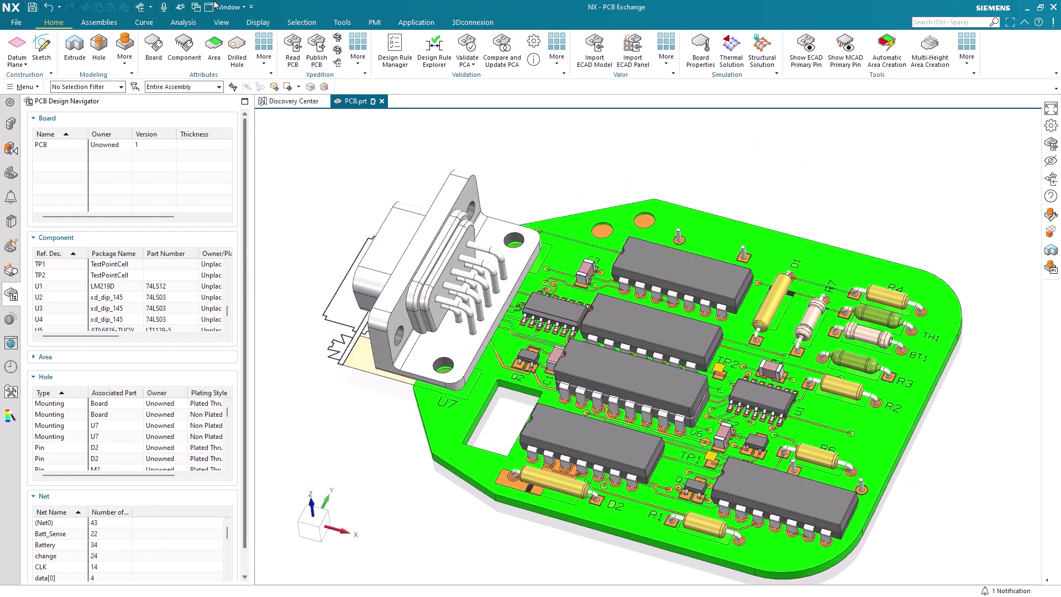
# Step: Set the board body's translucency to 82 with Edit Object Display
pyautogui.click(258, 22)
pyautogui.click(250, 60)
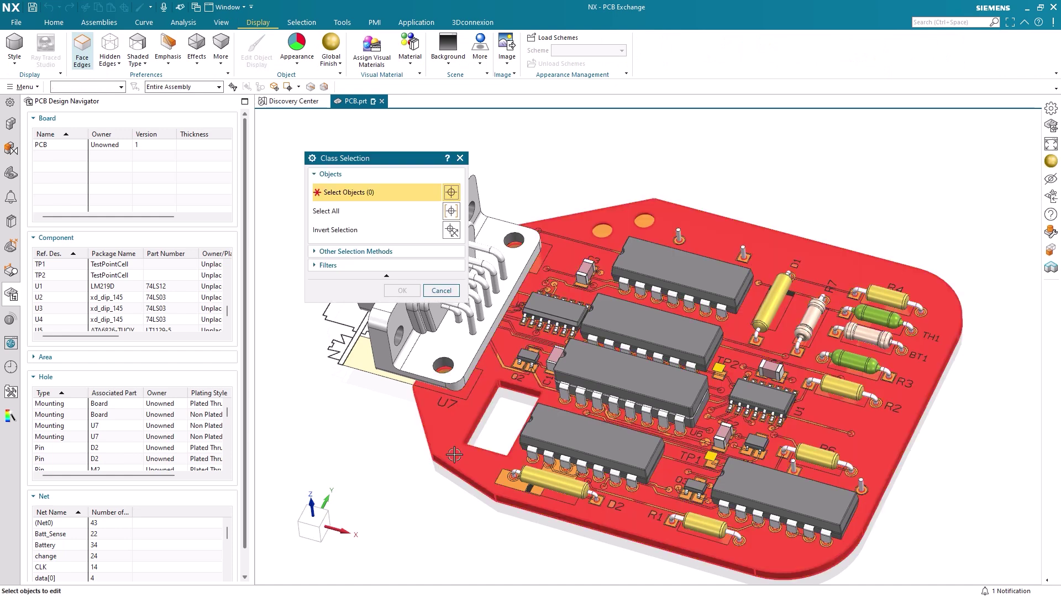
pyautogui.click(454, 455)
pyautogui.click(400, 290)
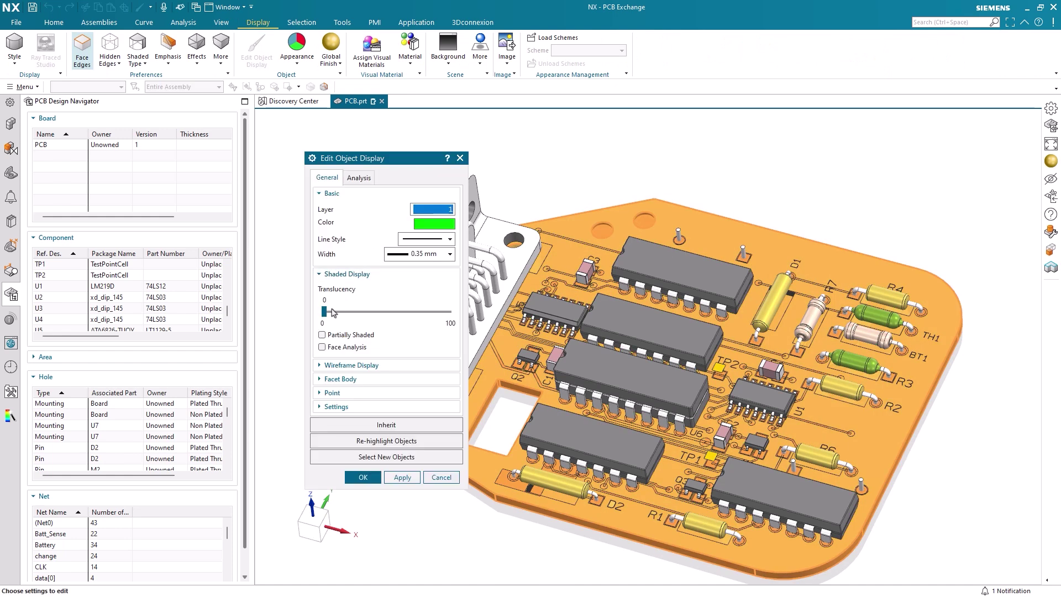
pyautogui.moveTo(331, 312); pyautogui.dragTo(430, 320)
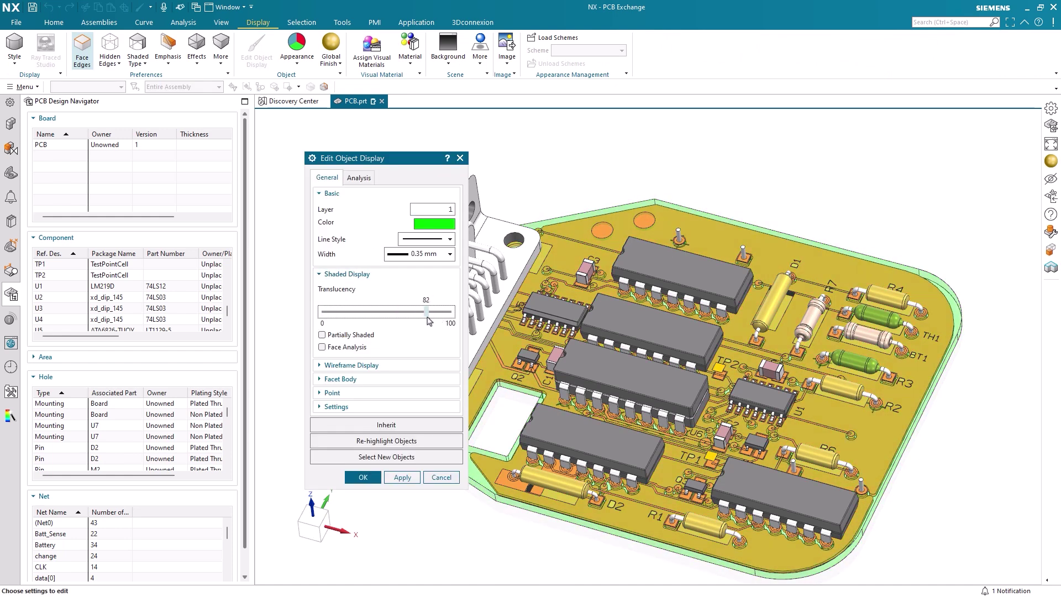
pyautogui.click(363, 477)
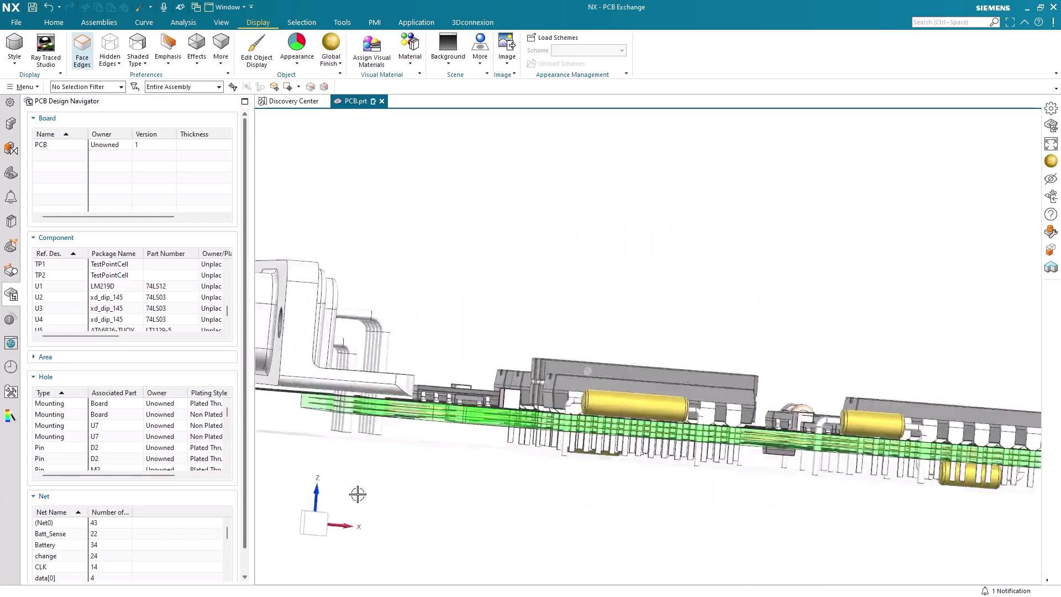